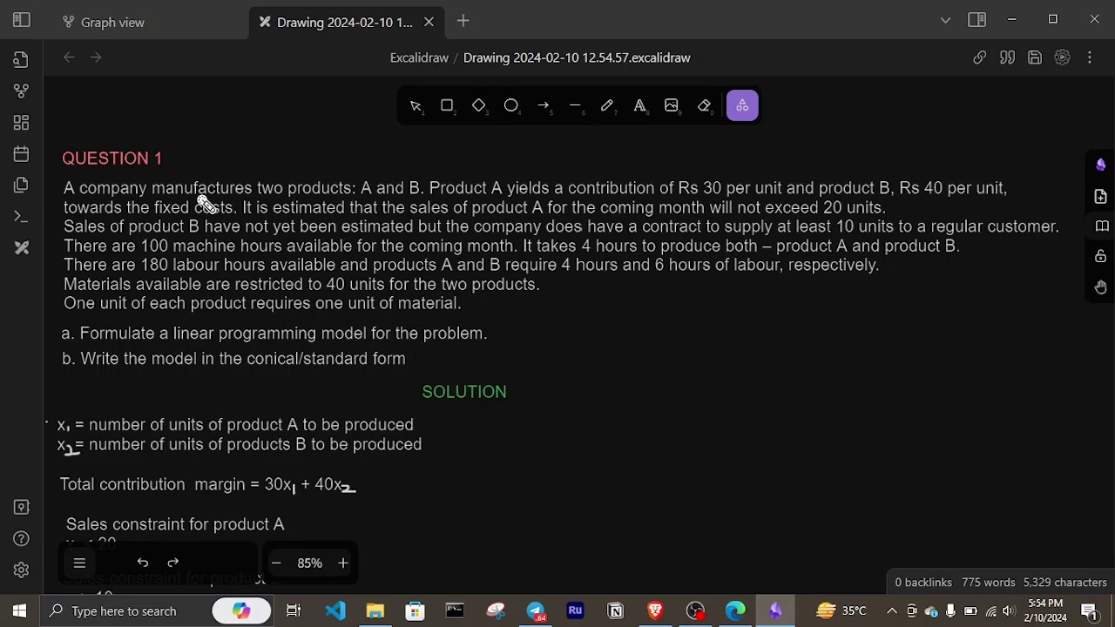
# Step: Laser-mark the question's fixed costs, Rs 30 and Rs 40 contributions, and 10-unit minimum contract
pyautogui.moveTo(224, 204)
pyautogui.mouseDown()
pyautogui.moveTo(316, 210)
pyautogui.moveTo(403, 197)
pyautogui.mouseUp()
pyautogui.moveTo(685, 199); pyautogui.dragTo(755, 199)
pyautogui.moveTo(913, 204); pyautogui.dragTo(982, 211)
pyautogui.moveTo(741, 227); pyautogui.dragTo(871, 228)
pyautogui.moveTo(724, 239); pyautogui.dragTo(980, 241)
# Step: Point out the 100 machine hours at 4 per product, and the 180 labour hours needing 4 and 6
pyautogui.moveTo(143, 250); pyautogui.dragTo(266, 260)
pyautogui.moveTo(581, 252); pyautogui.dragTo(671, 259)
pyautogui.moveTo(141, 270); pyautogui.dragTo(270, 277)
pyautogui.moveTo(519, 273); pyautogui.dragTo(781, 279)
# Step: Underline the 40-unit materials limit and the one unit of material each product uses
pyautogui.moveTo(301, 296); pyautogui.dragTo(514, 303)
pyautogui.moveTo(314, 317); pyautogui.dragTo(378, 325)
pyautogui.moveTo(74, 311); pyautogui.dragTo(119, 318)
# Step: Point out the formulate-the-model and standard-form tasks, then close the Graph view
pyautogui.moveTo(237, 349); pyautogui.dragTo(397, 361)
pyautogui.moveTo(261, 375)
pyautogui.mouseDown()
pyautogui.moveTo(372, 378)
pyautogui.moveTo(409, 367)
pyautogui.moveTo(344, 334)
pyautogui.moveTo(259, 358)
pyautogui.moveTo(317, 377)
pyautogui.moveTo(287, 349)
pyautogui.mouseUp()
pyautogui.click(232, 23)
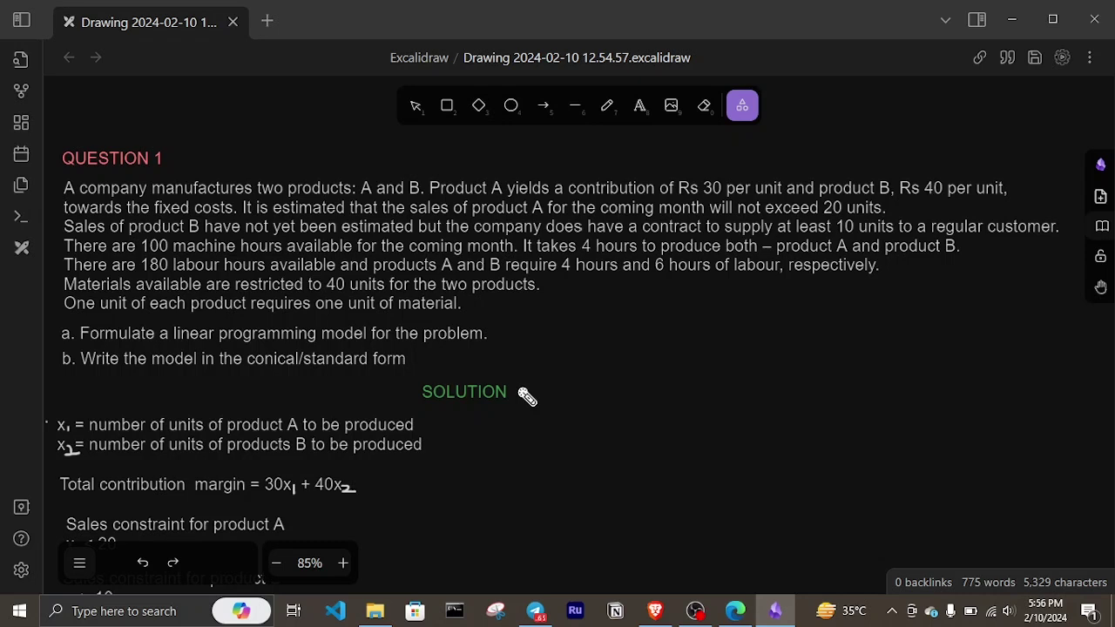
pyautogui.scroll(1, 527, 397)
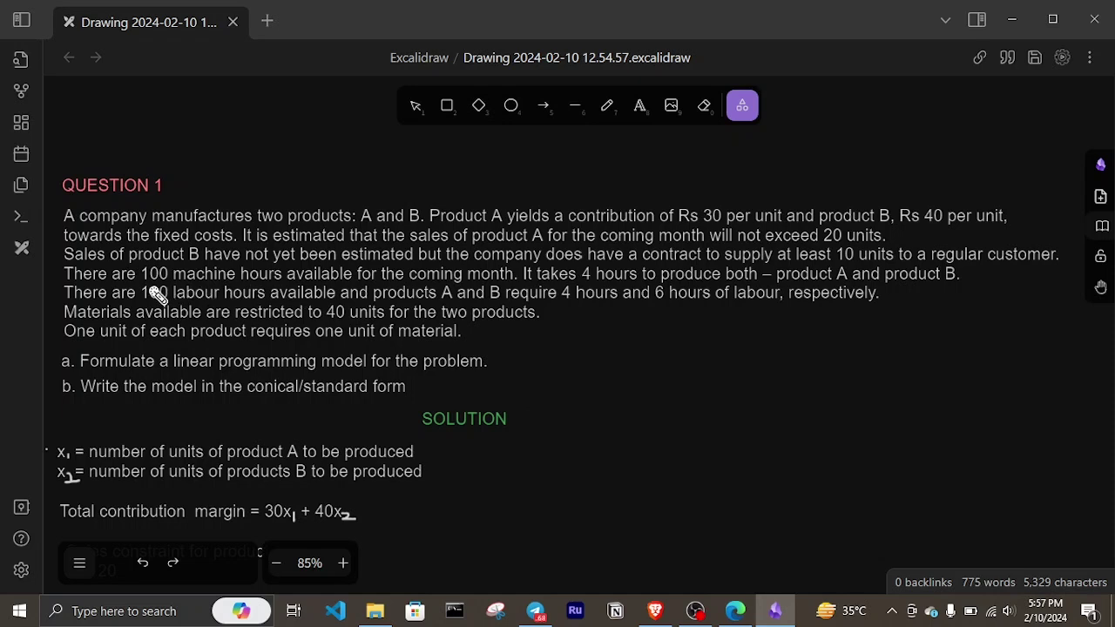
pyautogui.moveTo(148, 288)
pyautogui.mouseDown()
pyautogui.moveTo(241, 317)
pyautogui.moveTo(350, 305)
pyautogui.moveTo(289, 261)
pyautogui.moveTo(183, 267)
pyautogui.moveTo(157, 292)
pyautogui.moveTo(222, 315)
pyautogui.mouseUp()
pyautogui.moveTo(359, 224); pyautogui.dragTo(470, 233)
pyautogui.moveTo(194, 236)
pyautogui.mouseDown()
pyautogui.moveTo(345, 235)
pyautogui.moveTo(473, 227)
pyautogui.moveTo(431, 200)
pyautogui.moveTo(333, 214)
pyautogui.mouseUp()
pyautogui.scroll(-1, 148, 413)
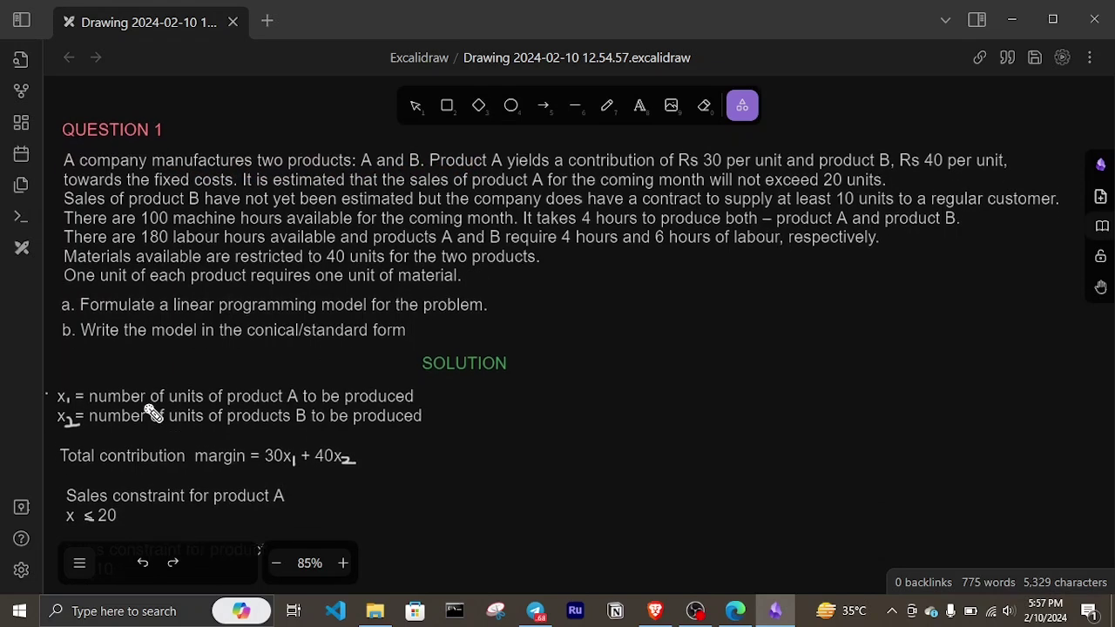
pyautogui.moveTo(46, 382)
pyautogui.mouseDown()
pyautogui.moveTo(79, 401)
pyautogui.moveTo(421, 403)
pyautogui.mouseUp()
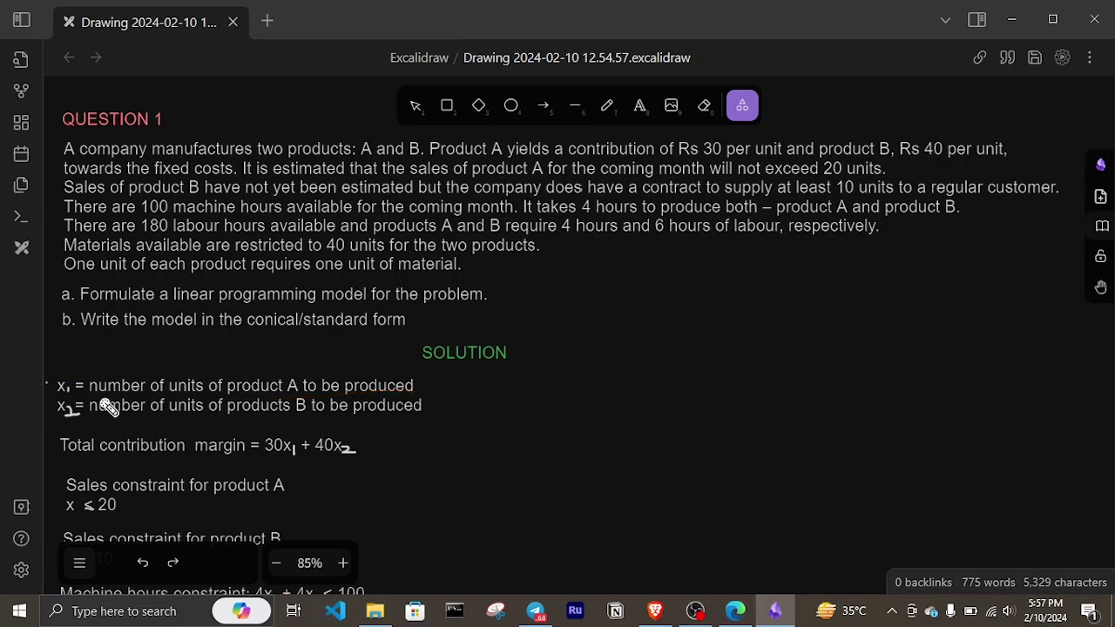
pyautogui.moveTo(76, 377)
pyautogui.mouseDown()
pyautogui.moveTo(96, 404)
pyautogui.moveTo(70, 374)
pyautogui.moveTo(63, 425)
pyautogui.moveTo(82, 408)
pyautogui.moveTo(66, 396)
pyautogui.moveTo(95, 416)
pyautogui.moveTo(161, 422)
pyautogui.moveTo(413, 428)
pyautogui.mouseUp()
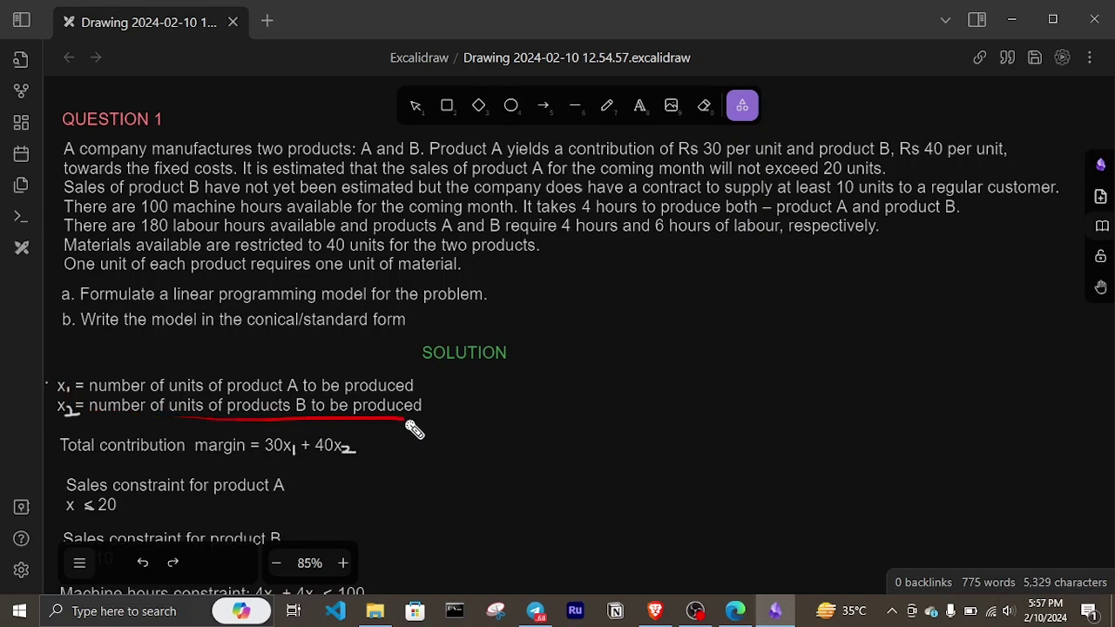
pyautogui.scroll(2, 427, 296)
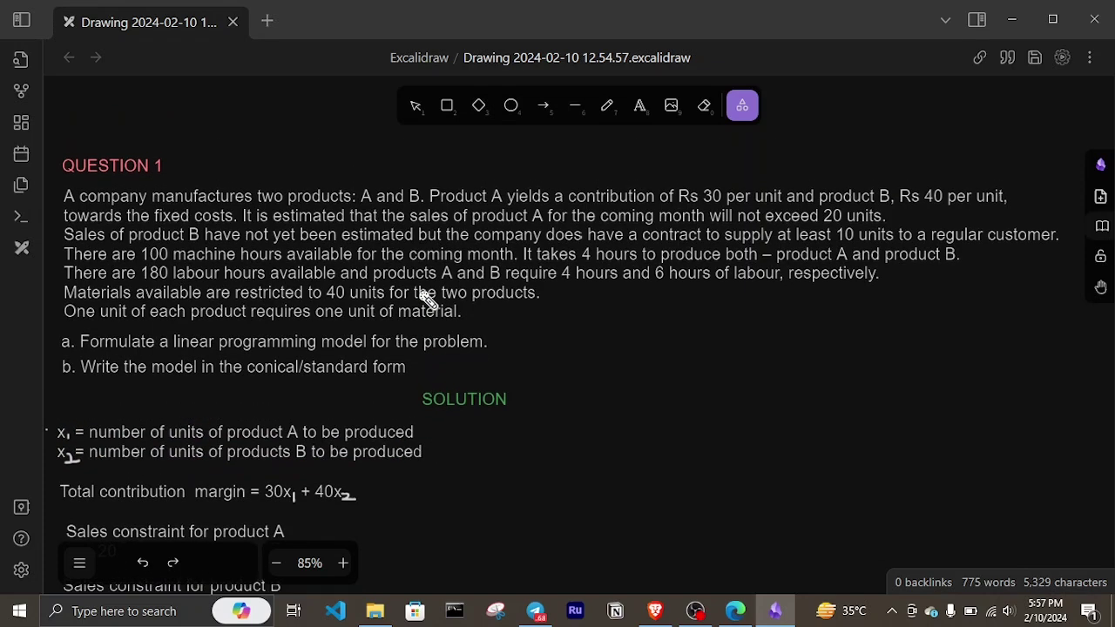
pyautogui.moveTo(455, 202)
pyautogui.mouseDown()
pyautogui.moveTo(742, 208)
pyautogui.moveTo(783, 197)
pyautogui.moveTo(762, 161)
pyautogui.moveTo(663, 204)
pyautogui.moveTo(736, 199)
pyautogui.mouseUp()
pyautogui.moveTo(880, 193)
pyautogui.mouseDown()
pyautogui.moveTo(967, 223)
pyautogui.moveTo(1022, 211)
pyautogui.moveTo(906, 194)
pyautogui.mouseUp()
pyautogui.scroll(-1, 348, 305)
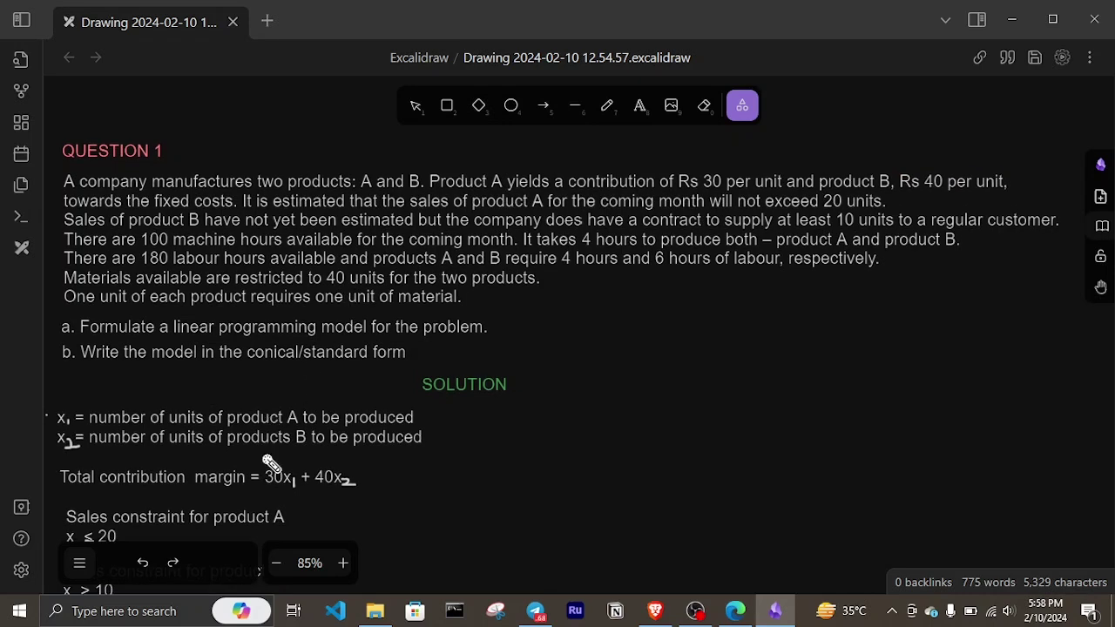
pyautogui.moveTo(352, 449)
pyautogui.mouseDown()
pyautogui.moveTo(206, 456)
pyautogui.moveTo(190, 483)
pyautogui.moveTo(281, 501)
pyautogui.moveTo(372, 492)
pyautogui.moveTo(362, 471)
pyautogui.moveTo(249, 473)
pyautogui.mouseUp()
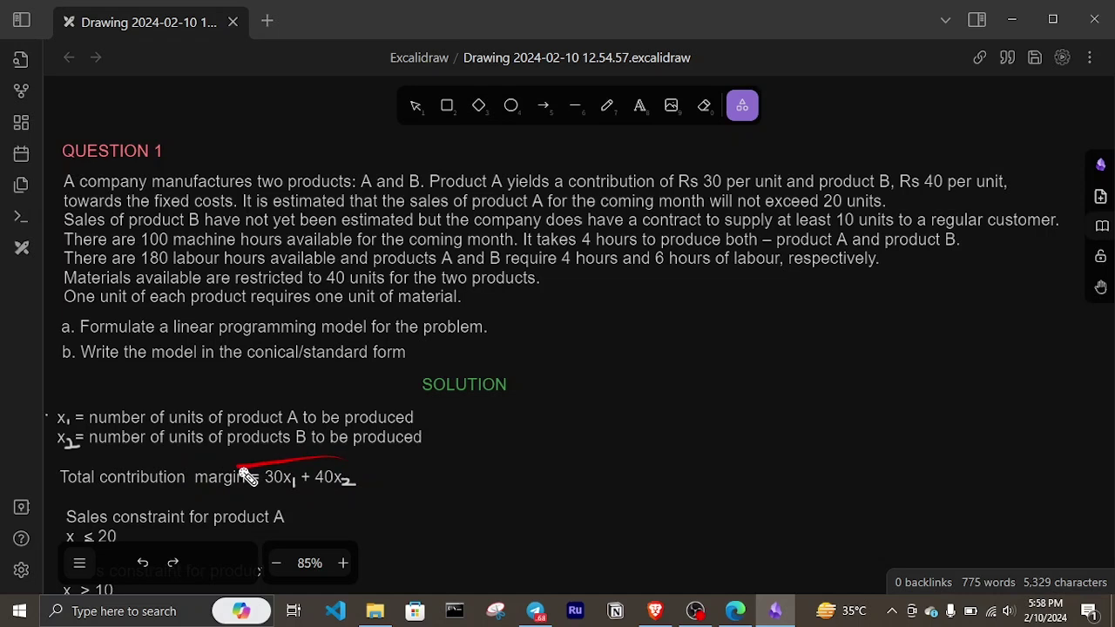
pyautogui.moveTo(91, 419); pyautogui.dragTo(223, 419)
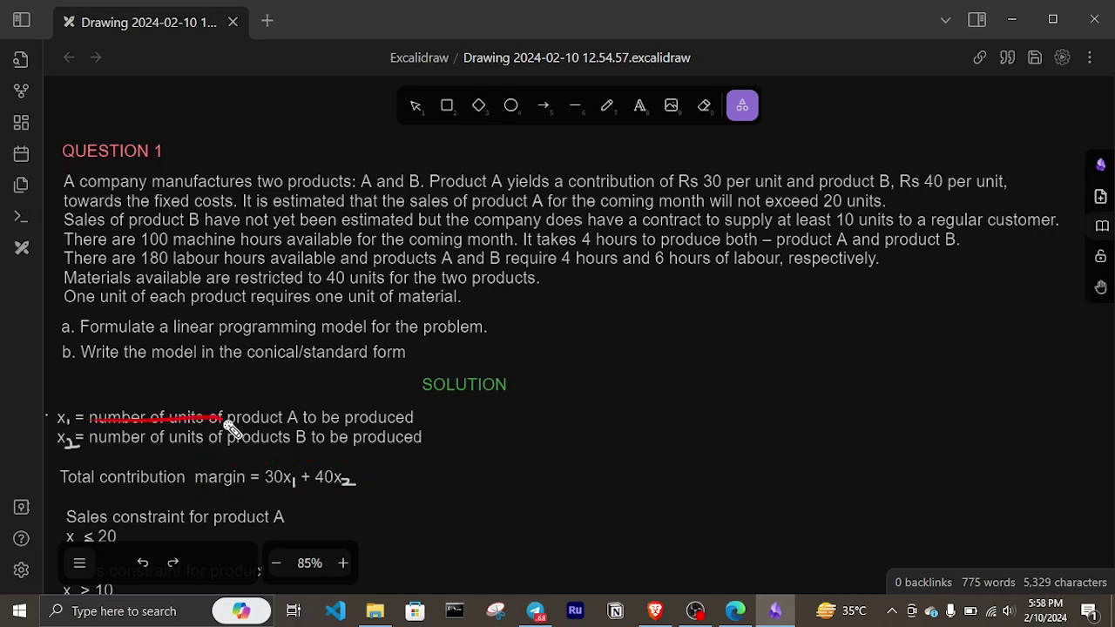
pyautogui.moveTo(347, 485)
pyautogui.mouseDown()
pyautogui.moveTo(361, 476)
pyautogui.moveTo(351, 508)
pyautogui.moveTo(354, 480)
pyautogui.moveTo(369, 477)
pyautogui.mouseUp()
pyautogui.moveTo(90, 458); pyautogui.dragTo(244, 455)
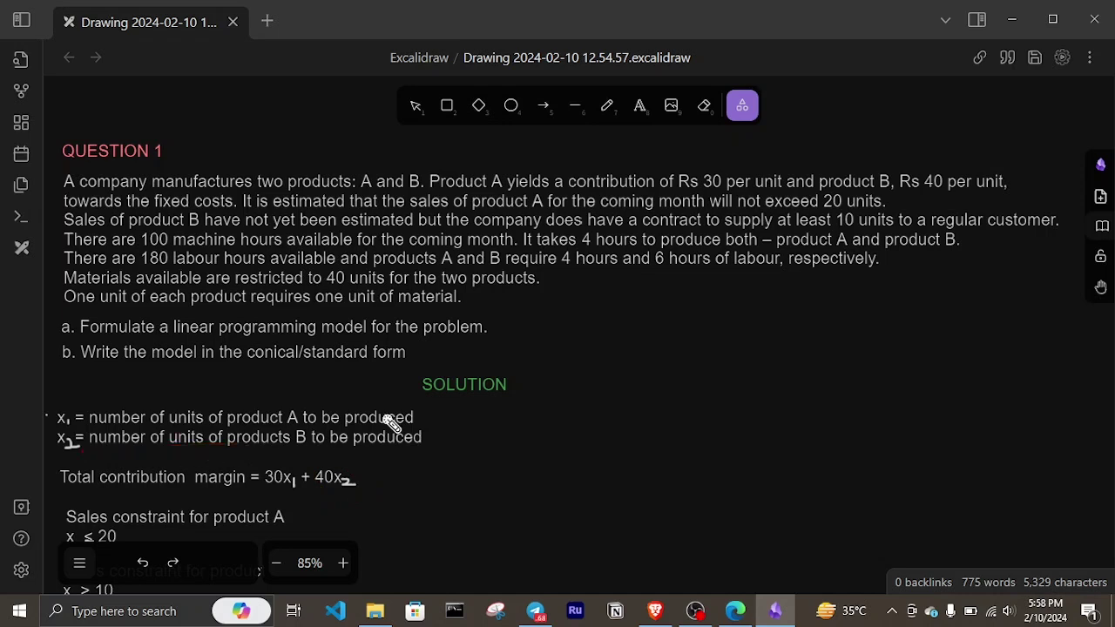
pyautogui.moveTo(325, 460)
pyautogui.mouseDown()
pyautogui.moveTo(290, 466)
pyautogui.moveTo(279, 482)
pyautogui.moveTo(380, 484)
pyautogui.moveTo(336, 456)
pyautogui.moveTo(297, 475)
pyautogui.mouseUp()
pyautogui.moveTo(772, 184); pyautogui.dragTo(702, 175)
pyautogui.moveTo(917, 186); pyautogui.dragTo(983, 188)
pyautogui.moveTo(266, 480); pyautogui.dragTo(378, 488)
pyautogui.moveTo(592, 218); pyautogui.dragTo(889, 216)
# Step: Laser-mark the question's 20-unit sales limit for product A
pyautogui.scroll(-3, 401, 365)
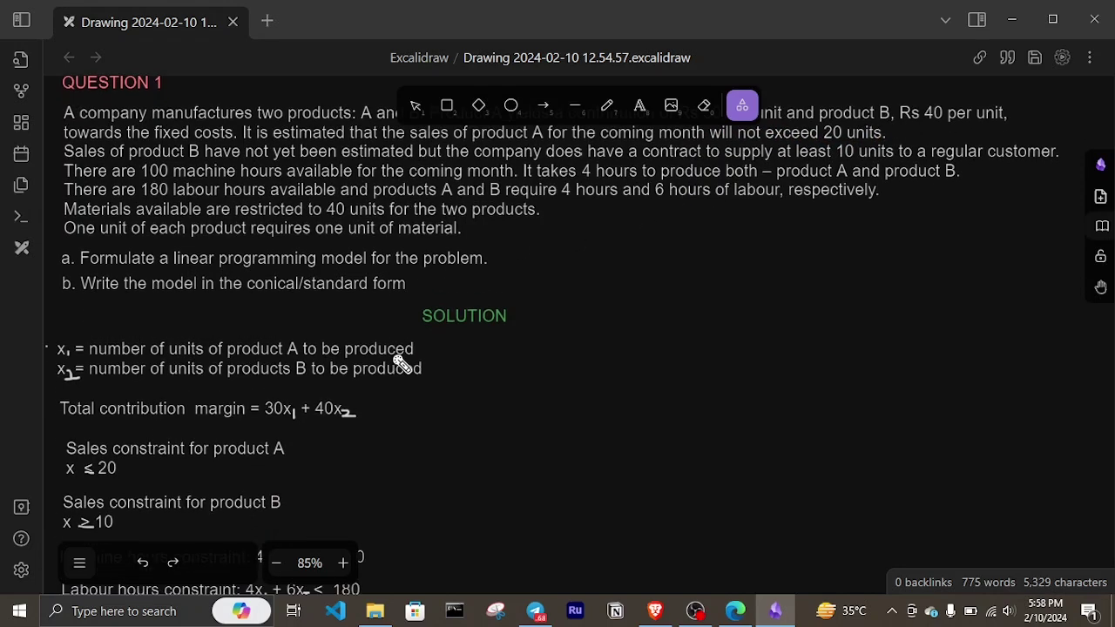
pyautogui.scroll(1, 401, 364)
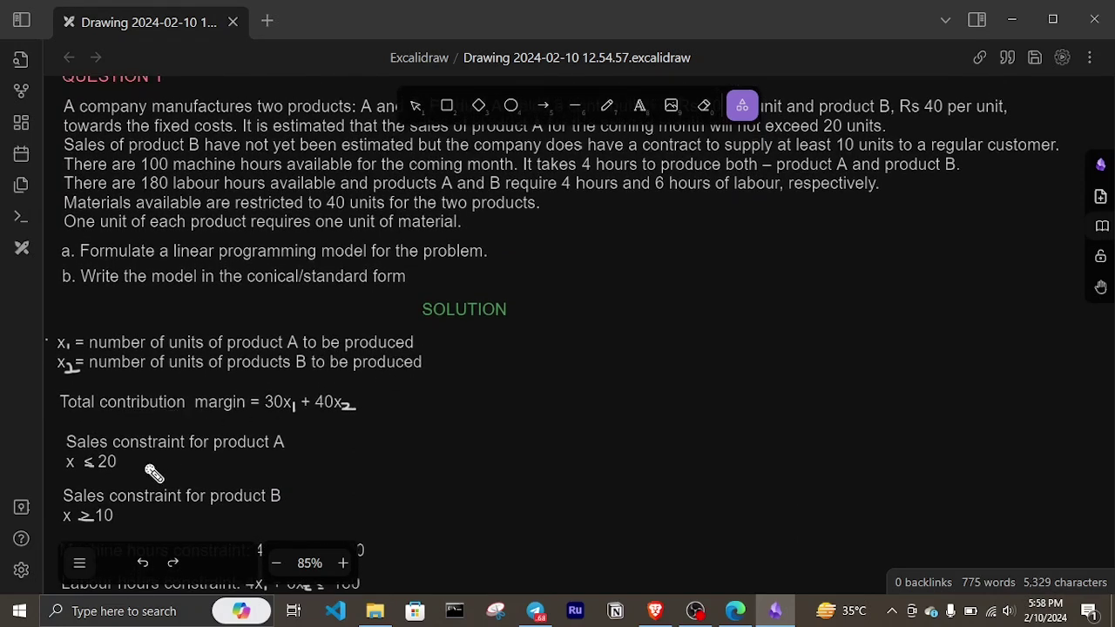
pyautogui.scroll(2, 527, 357)
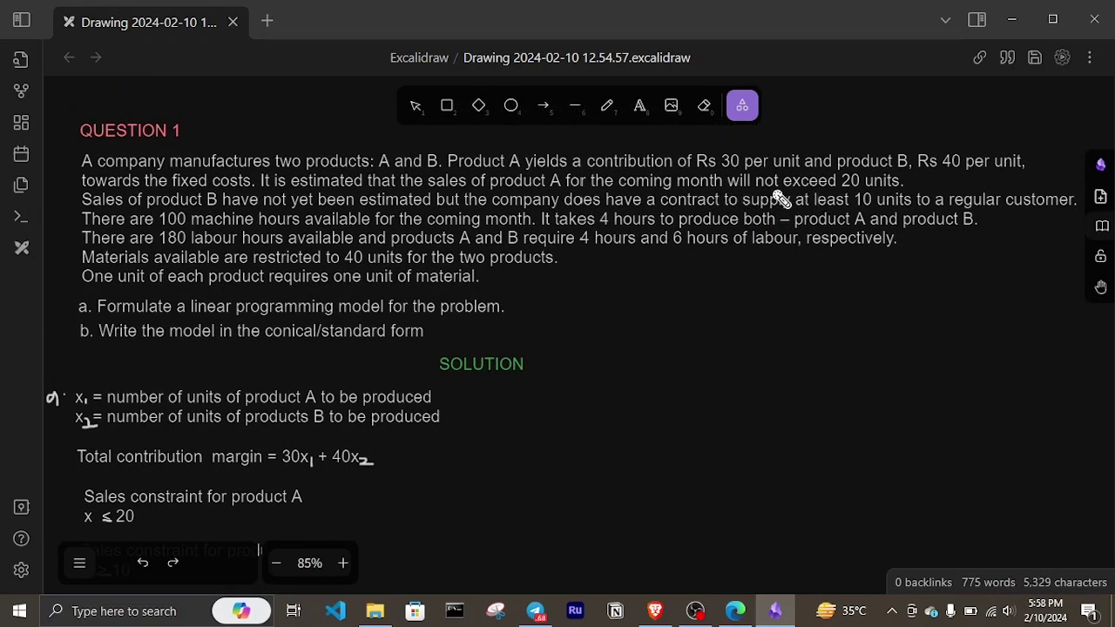
pyautogui.moveTo(768, 189)
pyautogui.mouseDown()
pyautogui.moveTo(887, 181)
pyautogui.moveTo(915, 193)
pyautogui.mouseUp()
pyautogui.scroll(-2, 339, 398)
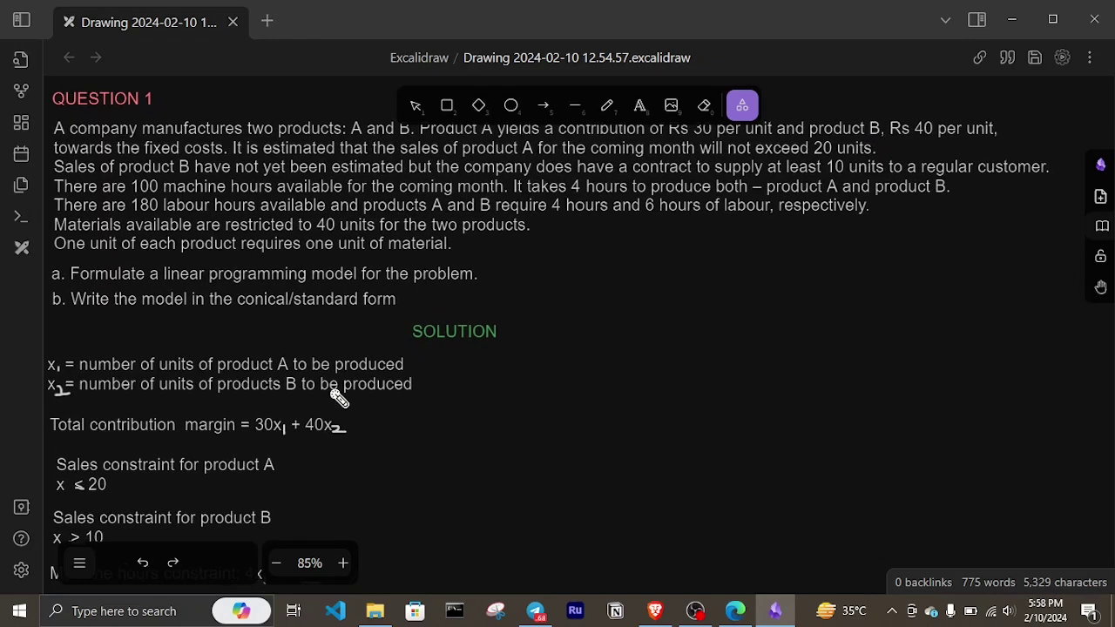
pyautogui.hscroll(-2, 340, 398)
# Step: Circle x ≤ 20 and pencil a subscript 1 so it reads x₁ ≤ 20
pyautogui.moveTo(173, 472)
pyautogui.mouseDown()
pyautogui.moveTo(107, 480)
pyautogui.moveTo(173, 499)
pyautogui.moveTo(199, 487)
pyautogui.moveTo(152, 470)
pyautogui.mouseUp()
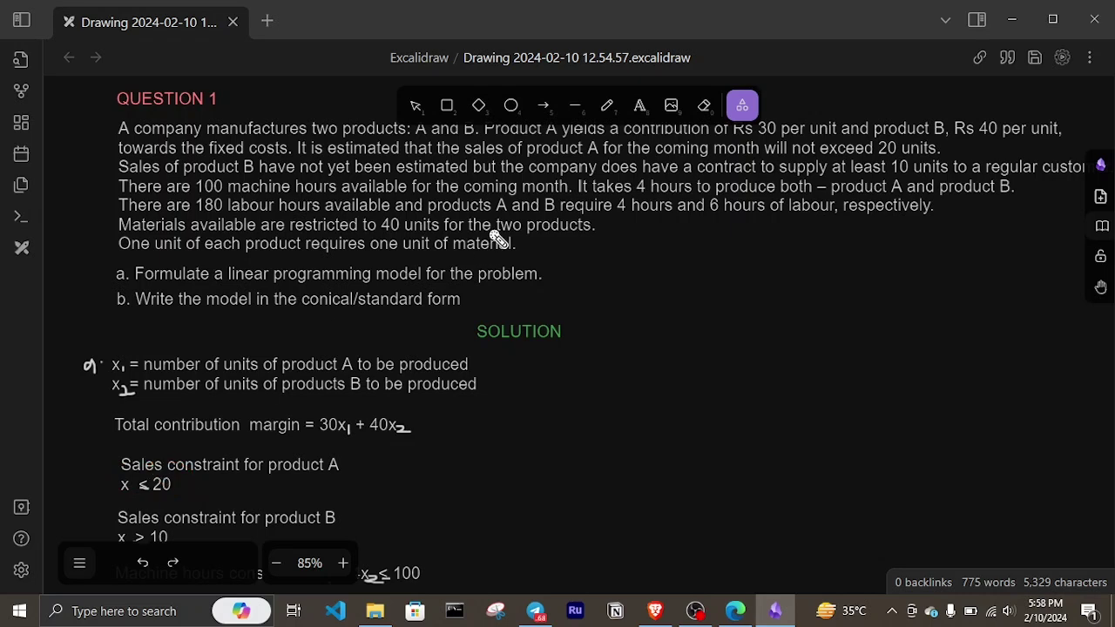
pyautogui.click(608, 106)
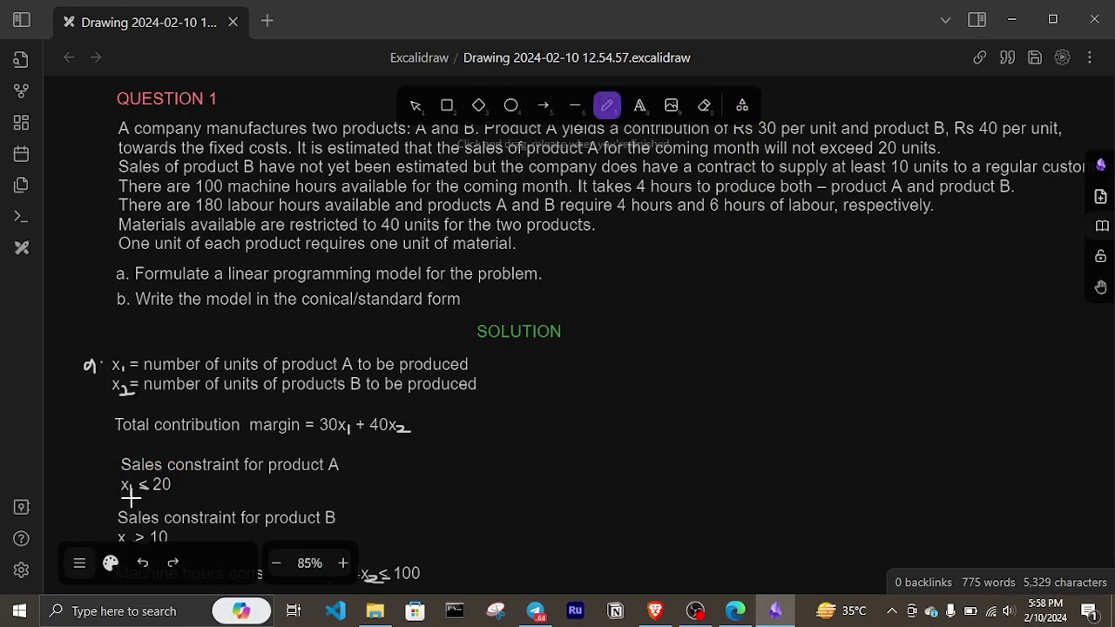
pyautogui.moveTo(131, 495); pyautogui.dragTo(131, 484)
# Step: Switch back to the Laser pointer from the extra tools dropdown
pyautogui.scroll(-2, 234, 484)
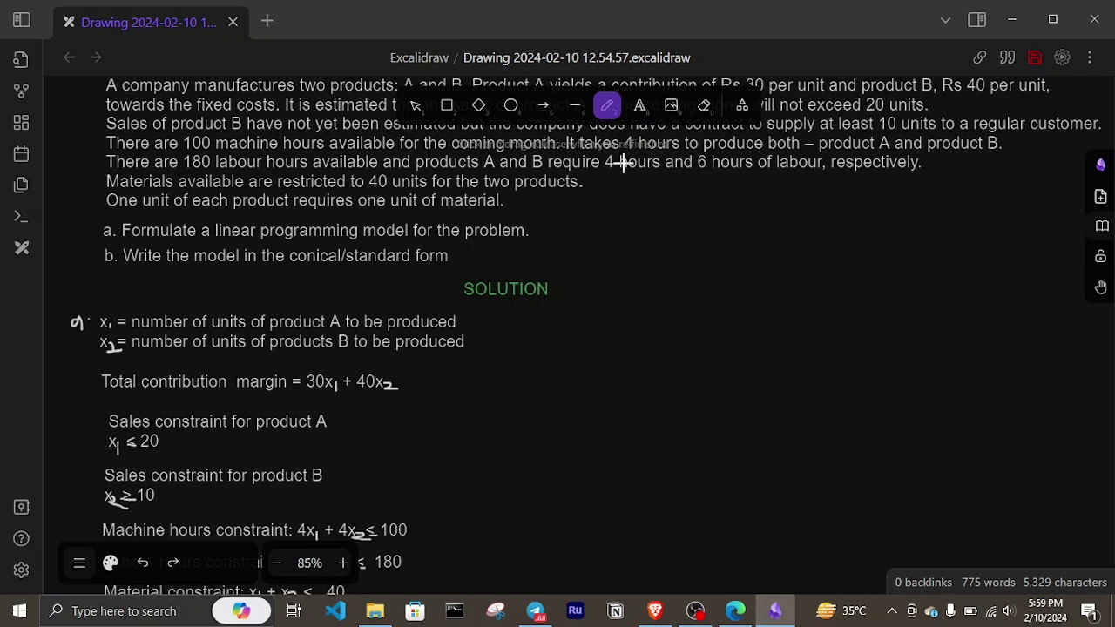
pyautogui.click(743, 104)
pyautogui.click(649, 219)
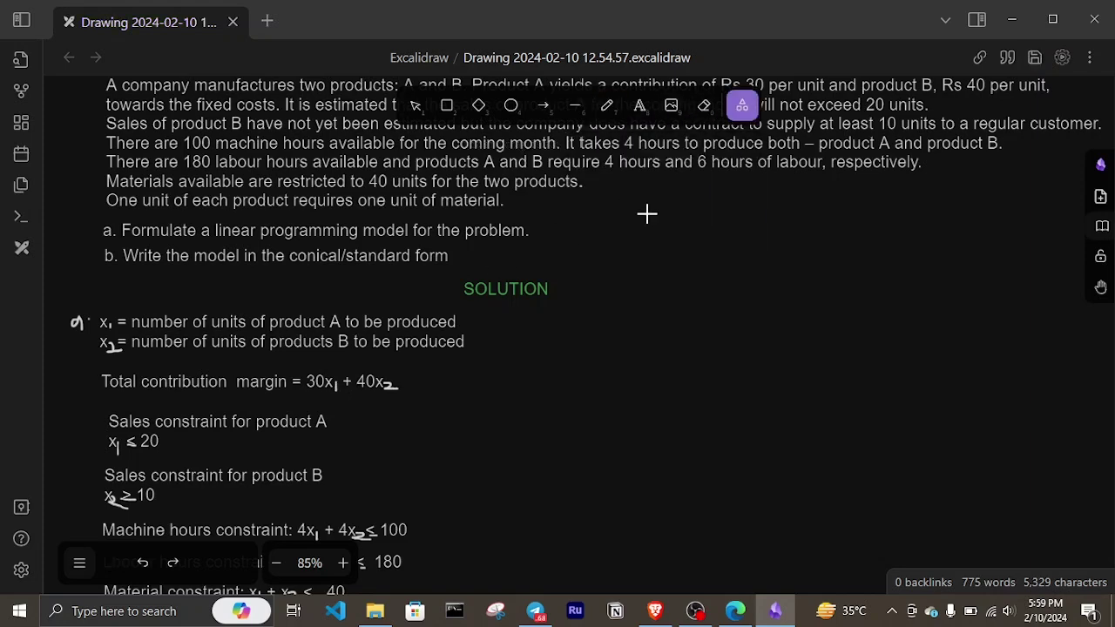
# Step: Laser-mark product B's 10-unit supply contract in the question, then circle x₂ ≥ 10
pyautogui.scroll(4, 648, 214)
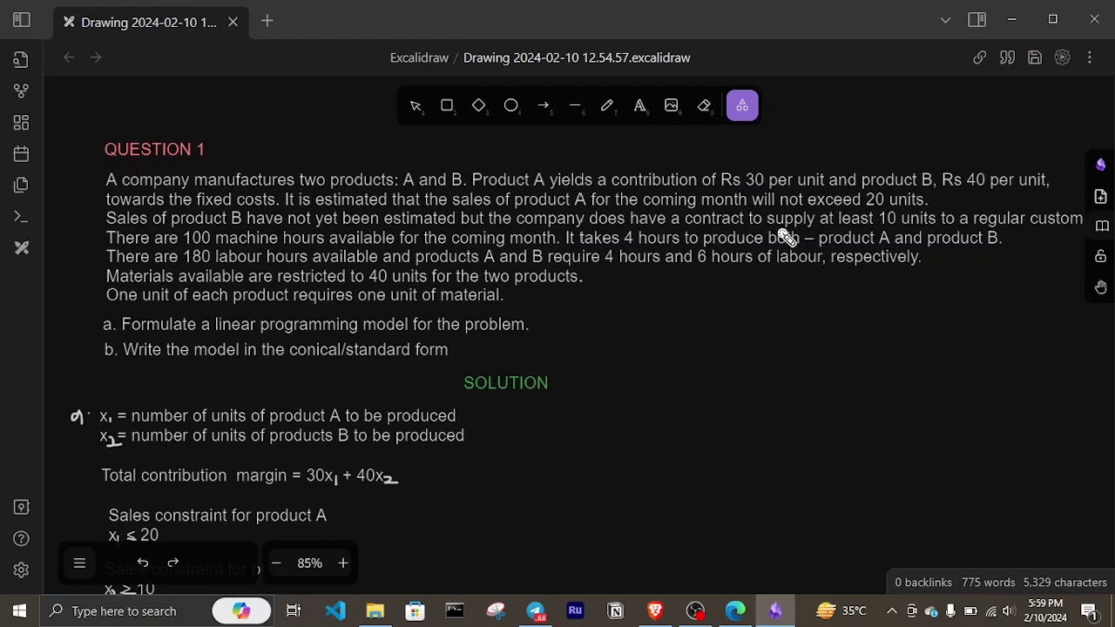
pyautogui.moveTo(795, 239); pyautogui.dragTo(941, 241)
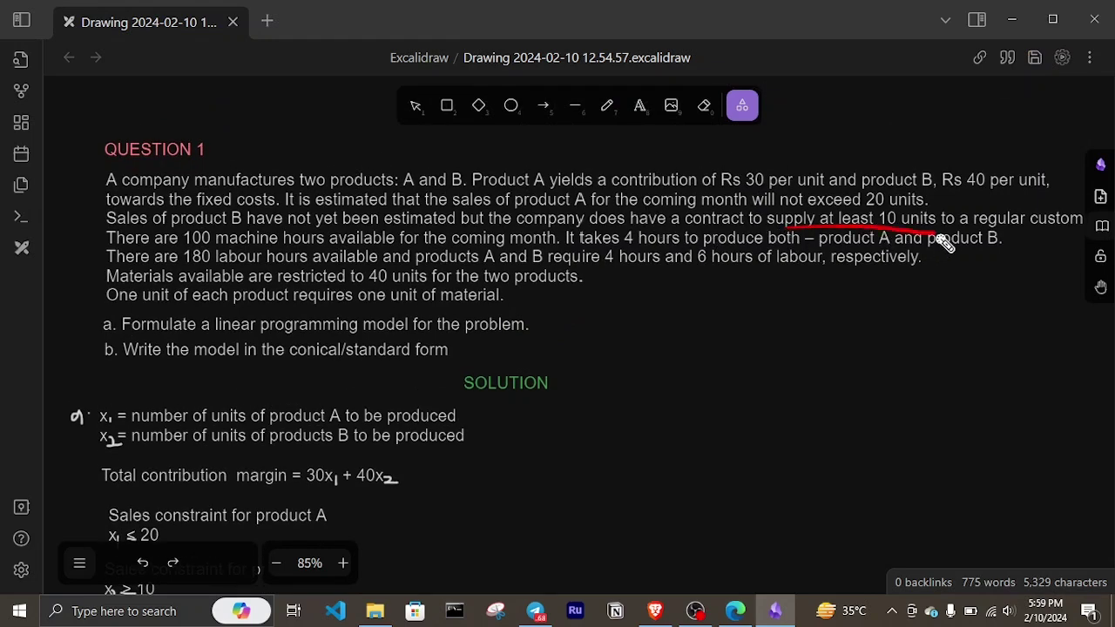
pyautogui.scroll(-3, 505, 356)
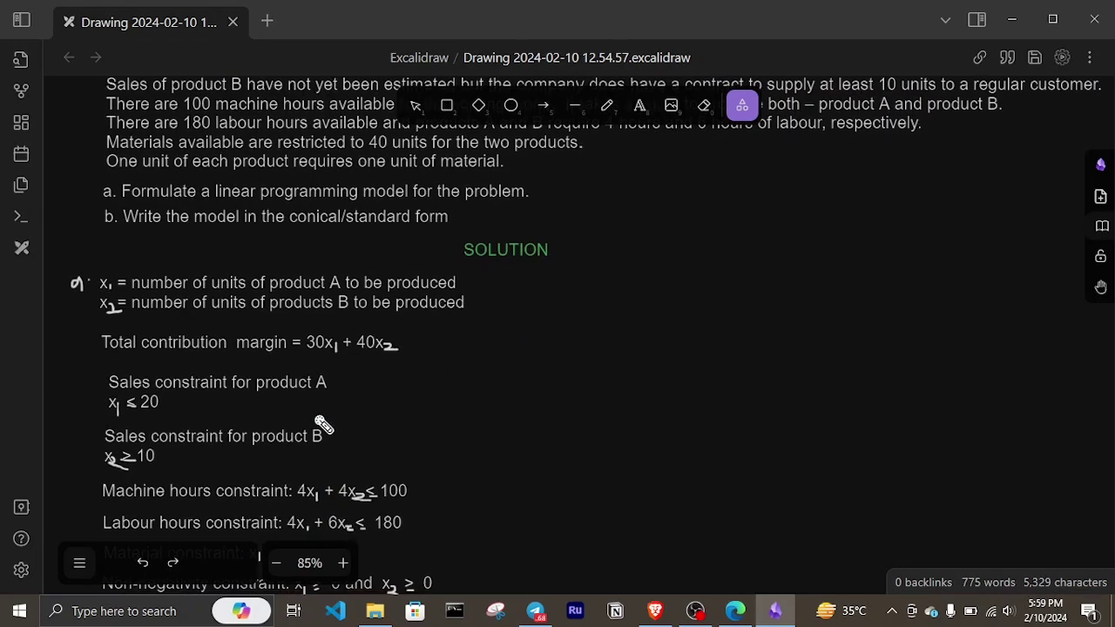
pyautogui.moveTo(177, 460)
pyautogui.mouseDown()
pyautogui.moveTo(144, 438)
pyautogui.moveTo(129, 486)
pyautogui.moveTo(140, 449)
pyautogui.moveTo(190, 454)
pyautogui.mouseUp()
# Step: Circle the x2 ≥ 10 constraint with a red laser mark
pyautogui.scroll(1, 423, 382)
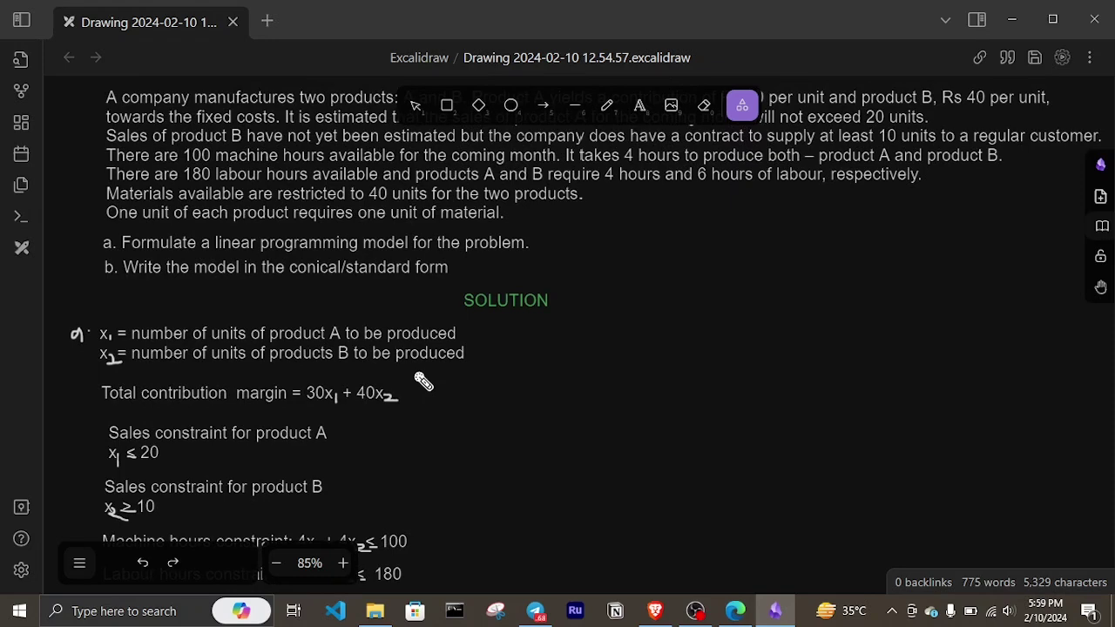
pyautogui.scroll(-2, 423, 381)
pyautogui.moveTo(135, 417)
pyautogui.mouseDown()
pyautogui.moveTo(98, 416)
pyautogui.moveTo(122, 454)
pyautogui.moveTo(177, 447)
pyautogui.moveTo(135, 412)
pyautogui.moveTo(116, 417)
pyautogui.moveTo(171, 420)
pyautogui.mouseUp()
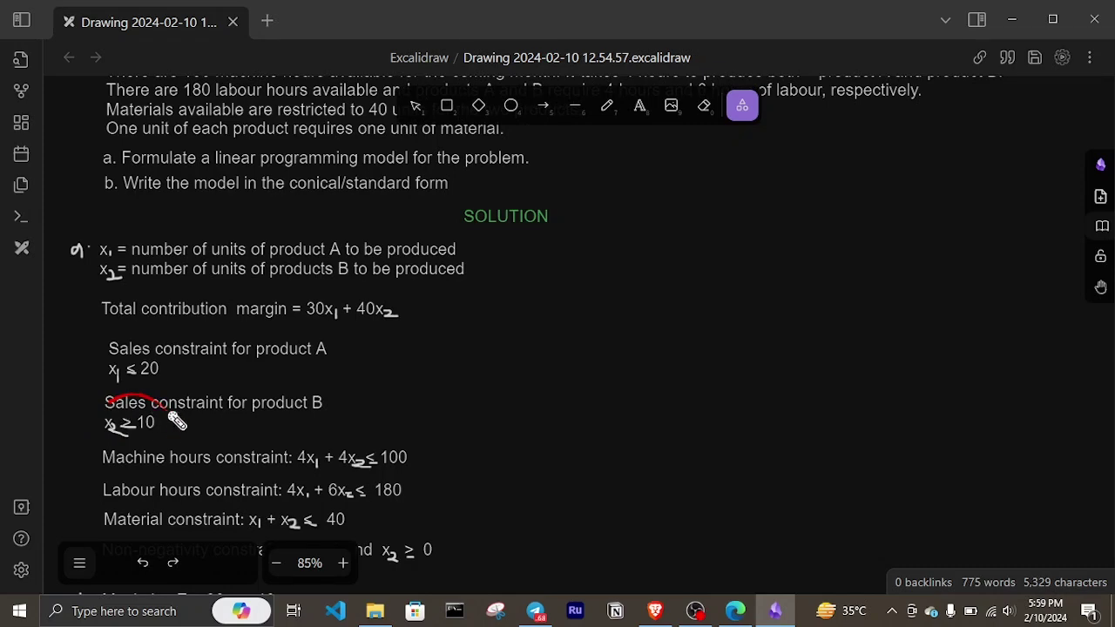
# Step: Underline the machine-hours sentence in the question with the laser
pyautogui.scroll(1, 386, 374)
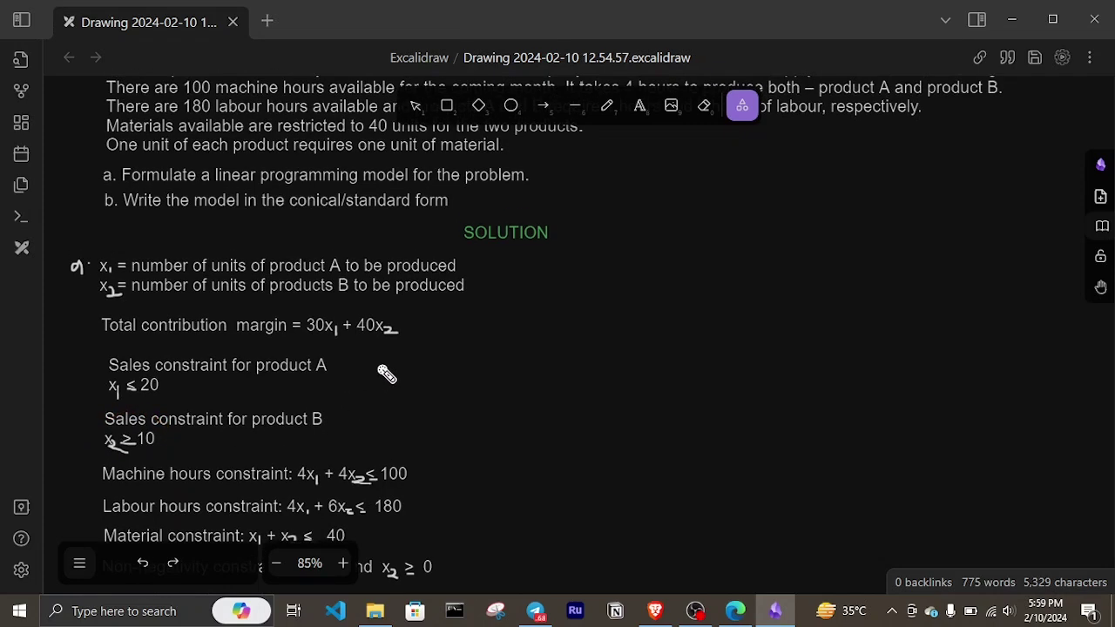
pyautogui.scroll(1, 386, 374)
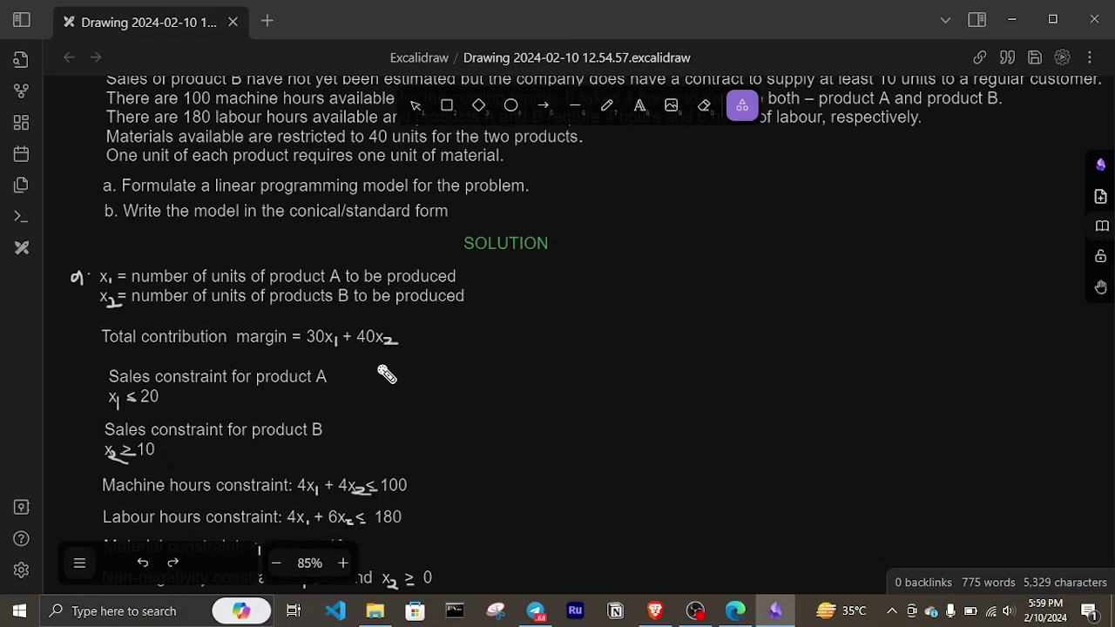
pyautogui.scroll(6, 386, 374)
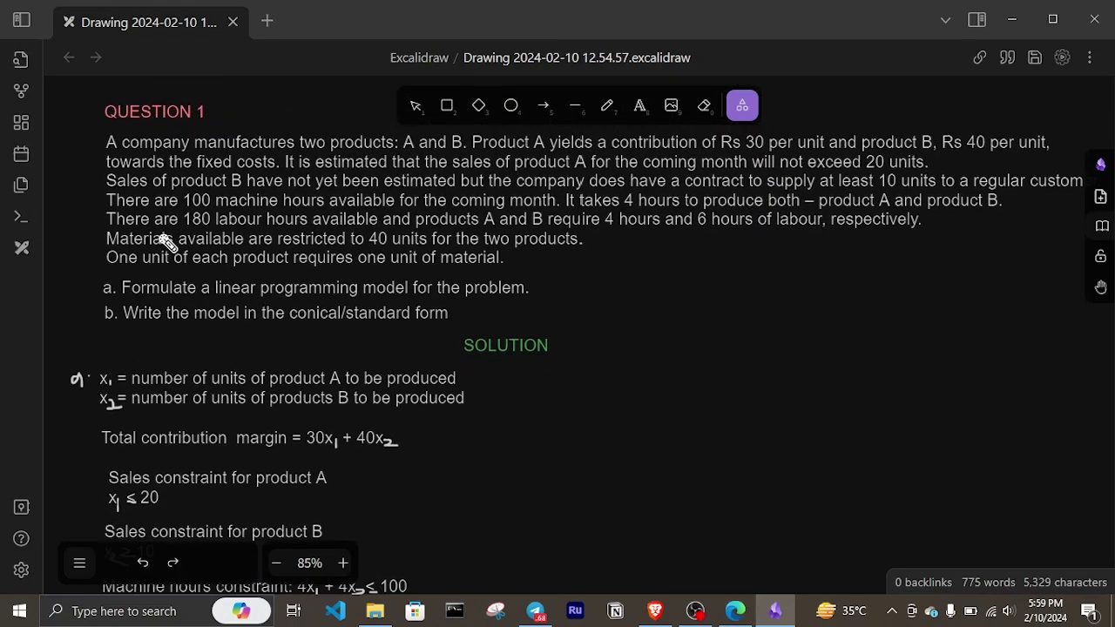
pyautogui.moveTo(187, 218); pyautogui.dragTo(979, 221)
# Step: Underline the hours text in the question, then circle 4x1 and underline ≤ 100
pyautogui.scroll(-1, 447, 319)
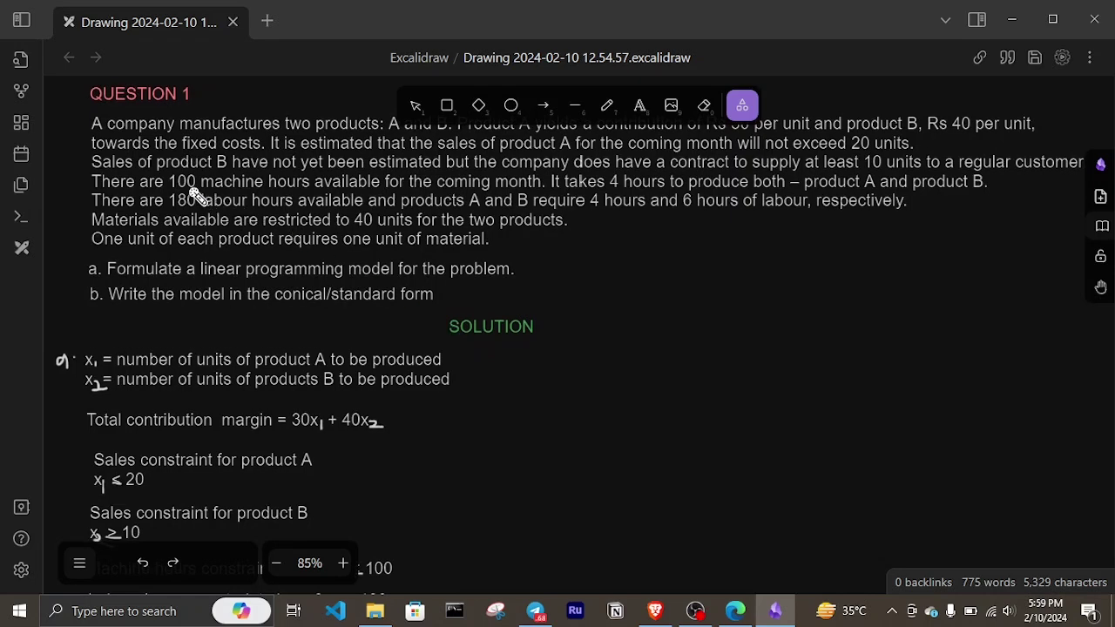
pyautogui.moveTo(193, 195)
pyautogui.mouseDown()
pyautogui.moveTo(309, 206)
pyautogui.moveTo(496, 187)
pyautogui.moveTo(671, 194)
pyautogui.mouseUp()
pyautogui.scroll(-3, 393, 294)
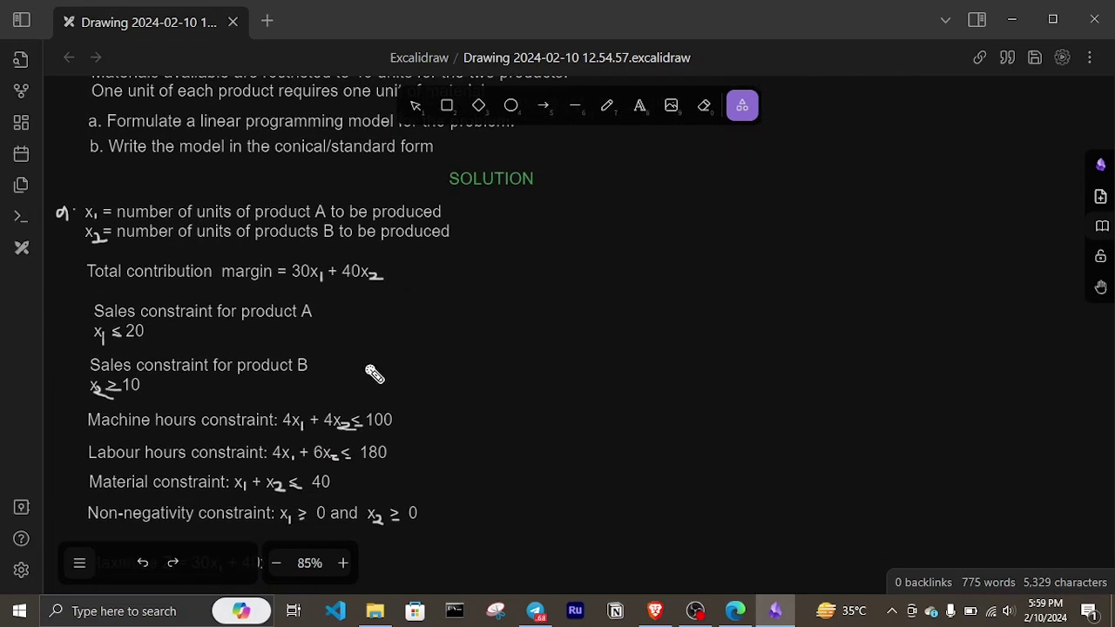
pyautogui.moveTo(290, 440)
pyautogui.mouseDown()
pyautogui.moveTo(305, 405)
pyautogui.moveTo(280, 418)
pyautogui.moveTo(282, 433)
pyautogui.moveTo(344, 443)
pyautogui.mouseUp()
pyautogui.moveTo(360, 438); pyautogui.dragTo(404, 440)
# Step: Underline the 180 available labour hours and the 4 and 6 labour hours in the question
pyautogui.scroll(4, 453, 399)
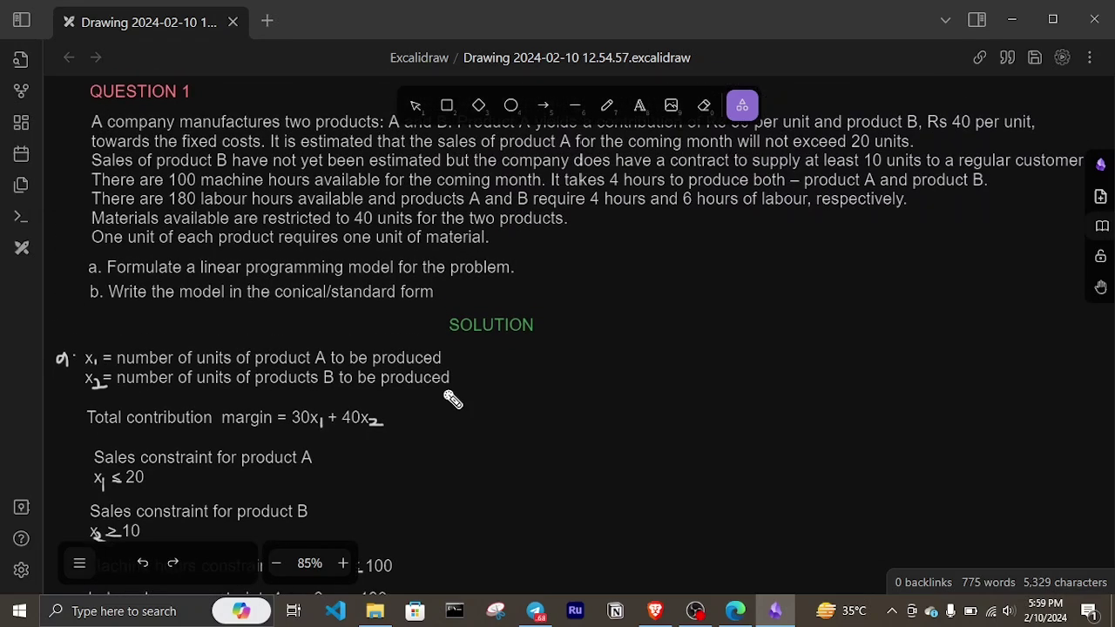
pyautogui.moveTo(181, 214); pyautogui.dragTo(352, 216)
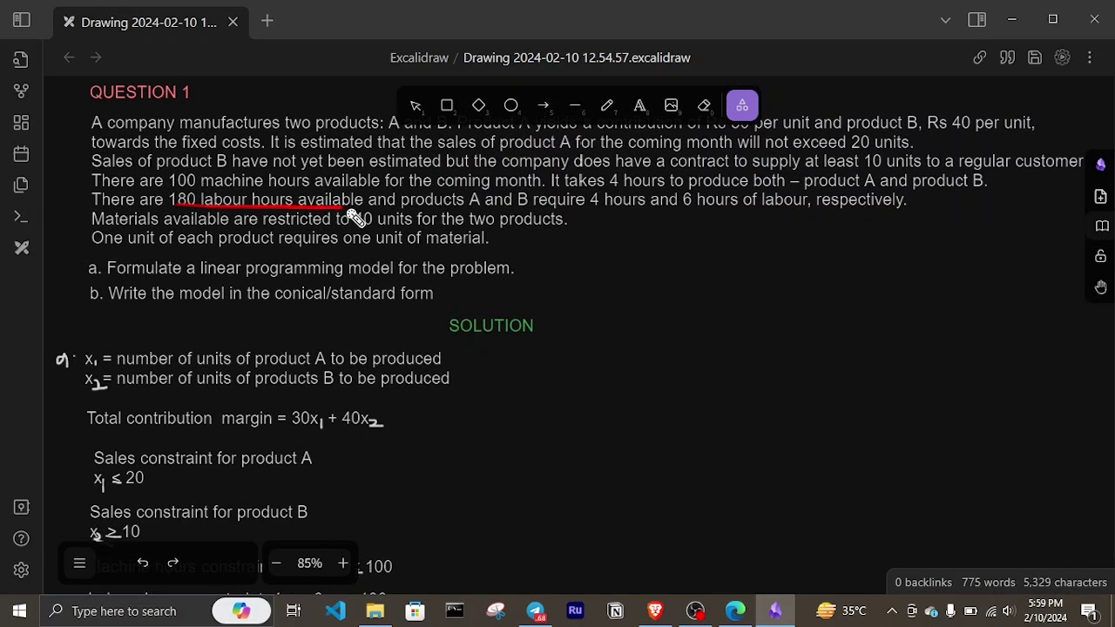
pyautogui.moveTo(419, 221)
pyautogui.mouseDown()
pyautogui.moveTo(500, 230)
pyautogui.moveTo(593, 205)
pyautogui.moveTo(793, 214)
pyautogui.mouseUp()
# Step: Underline + 6x and loop around + 6x ≤ 180 in the labour constraint
pyautogui.scroll(-2, 473, 327)
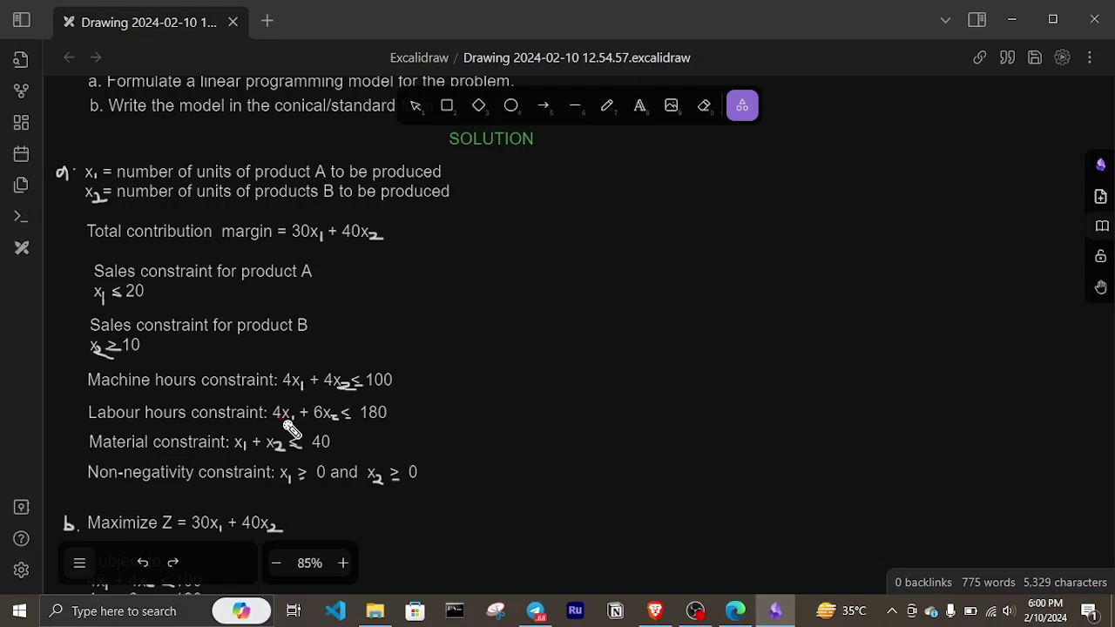
pyautogui.moveTo(305, 423); pyautogui.dragTo(341, 421)
pyautogui.moveTo(409, 421)
pyautogui.mouseDown()
pyautogui.moveTo(341, 399)
pyautogui.moveTo(289, 412)
pyautogui.moveTo(413, 437)
pyautogui.moveTo(394, 409)
pyautogui.mouseUp()
# Step: Underline the 40-unit materials restriction and one-unit-per-product sentences in the question
pyautogui.scroll(5, 514, 397)
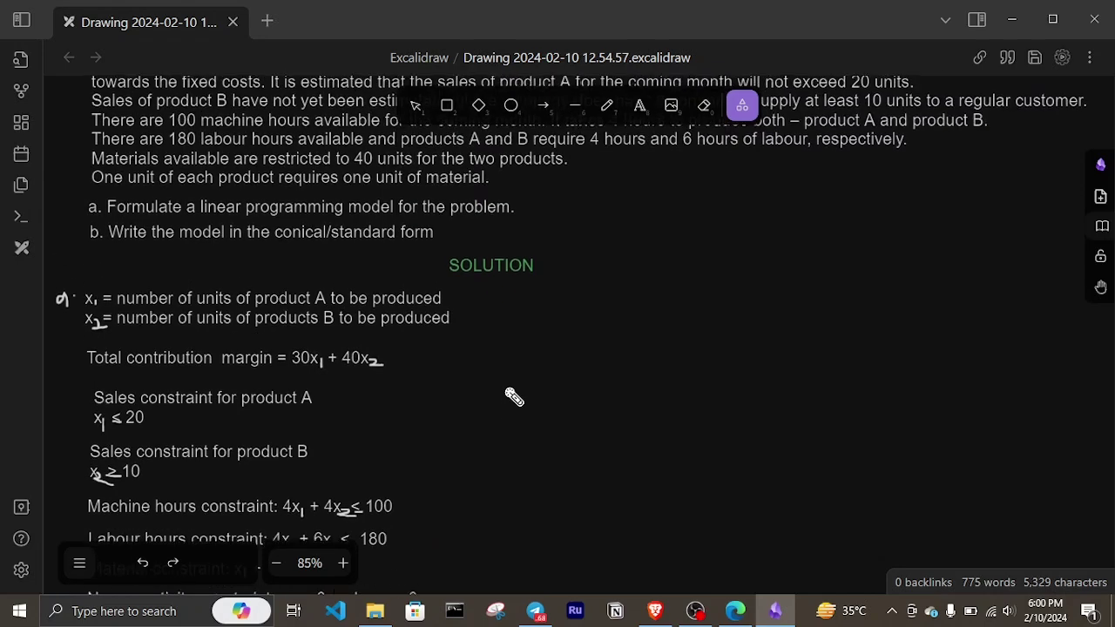
pyautogui.scroll(1, 514, 398)
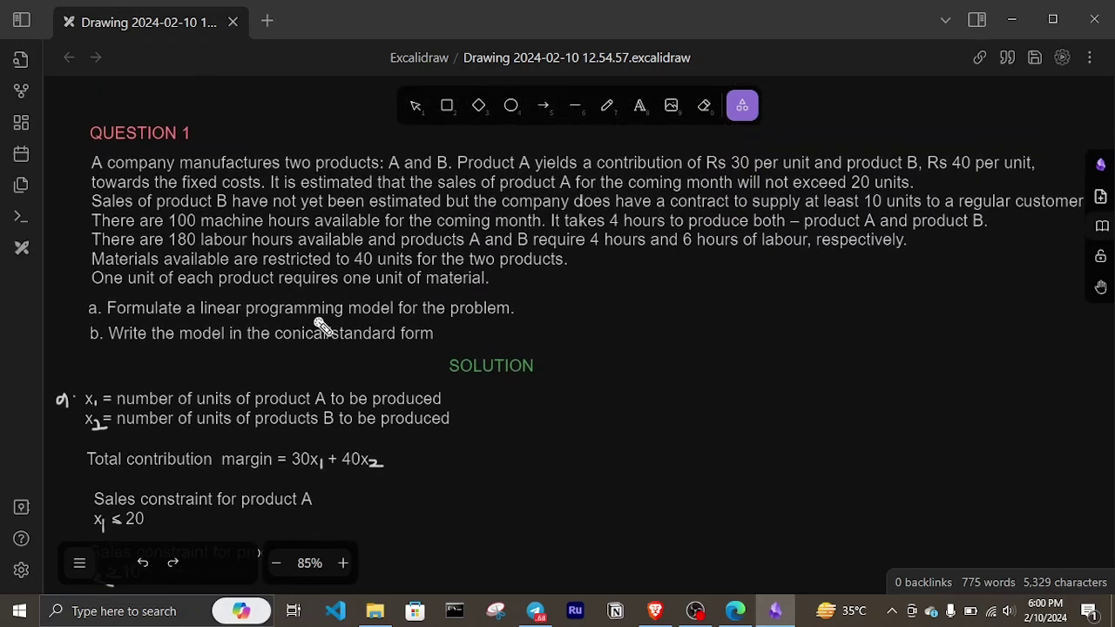
pyautogui.moveTo(181, 262); pyautogui.dragTo(473, 261)
pyautogui.moveTo(140, 279)
pyautogui.mouseDown()
pyautogui.moveTo(416, 284)
pyautogui.moveTo(441, 269)
pyautogui.moveTo(544, 280)
pyautogui.mouseUp()
# Step: Circle x1 + x2 ≤ 40, sweep along the x1 definition, and underline the one-unit material sentence
pyautogui.scroll(-2, 438, 385)
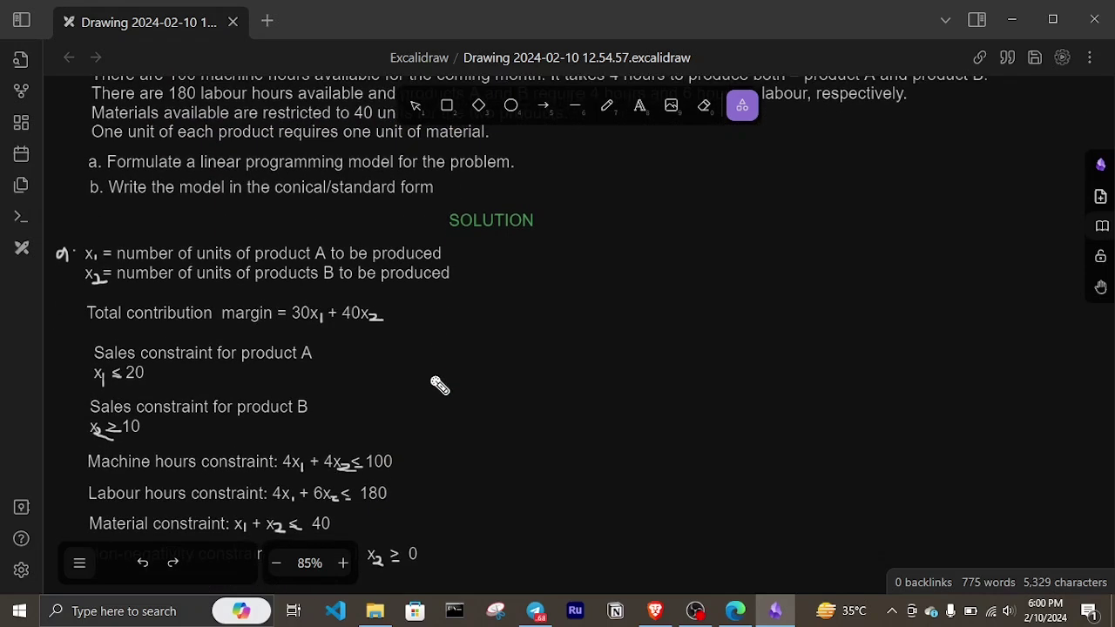
pyautogui.scroll(-2, 439, 386)
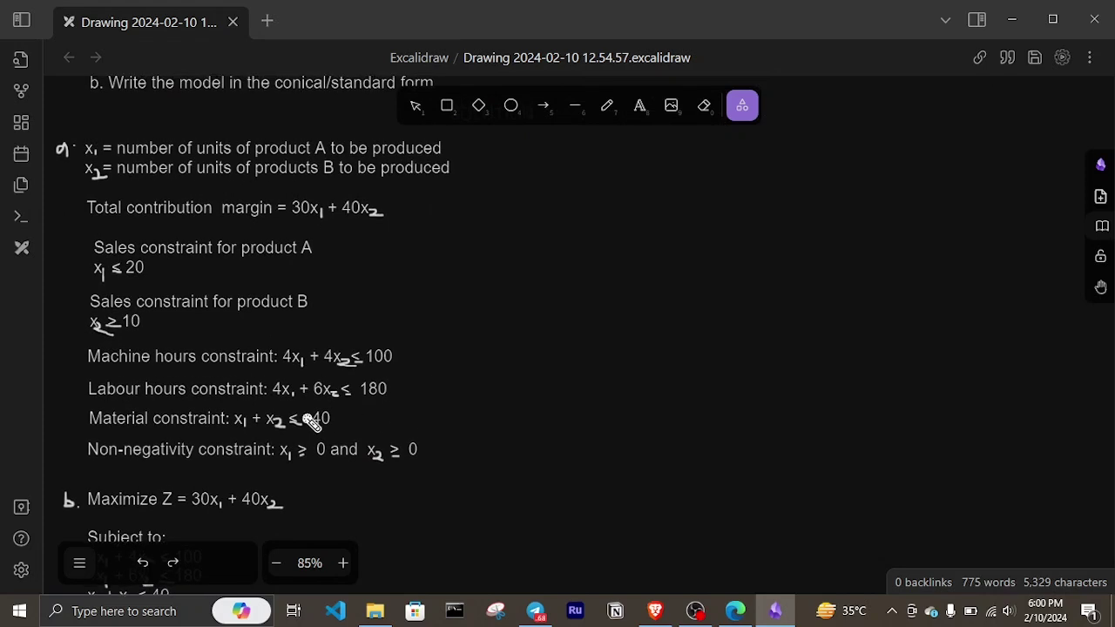
pyautogui.moveTo(233, 438)
pyautogui.mouseDown()
pyautogui.moveTo(351, 430)
pyautogui.moveTo(329, 412)
pyautogui.moveTo(264, 405)
pyautogui.moveTo(224, 418)
pyautogui.moveTo(244, 439)
pyautogui.moveTo(353, 430)
pyautogui.moveTo(327, 411)
pyautogui.moveTo(232, 412)
pyautogui.moveTo(230, 426)
pyautogui.moveTo(262, 439)
pyautogui.moveTo(331, 438)
pyautogui.mouseUp()
pyautogui.moveTo(122, 165)
pyautogui.mouseDown()
pyautogui.moveTo(217, 166)
pyautogui.moveTo(365, 150)
pyautogui.moveTo(454, 166)
pyautogui.moveTo(459, 175)
pyautogui.moveTo(432, 181)
pyautogui.moveTo(274, 173)
pyautogui.moveTo(131, 186)
pyautogui.moveTo(125, 200)
pyautogui.moveTo(123, 348)
pyautogui.moveTo(206, 486)
pyautogui.moveTo(252, 459)
pyautogui.moveTo(268, 432)
pyautogui.moveTo(351, 415)
pyautogui.moveTo(321, 401)
pyautogui.moveTo(235, 422)
pyautogui.moveTo(255, 432)
pyautogui.moveTo(348, 416)
pyautogui.moveTo(303, 412)
pyautogui.moveTo(255, 425)
pyautogui.moveTo(250, 440)
pyautogui.moveTo(341, 423)
pyautogui.moveTo(318, 414)
pyautogui.moveTo(268, 418)
pyautogui.moveTo(254, 432)
pyautogui.moveTo(336, 436)
pyautogui.mouseUp()
pyautogui.scroll(5, 372, 394)
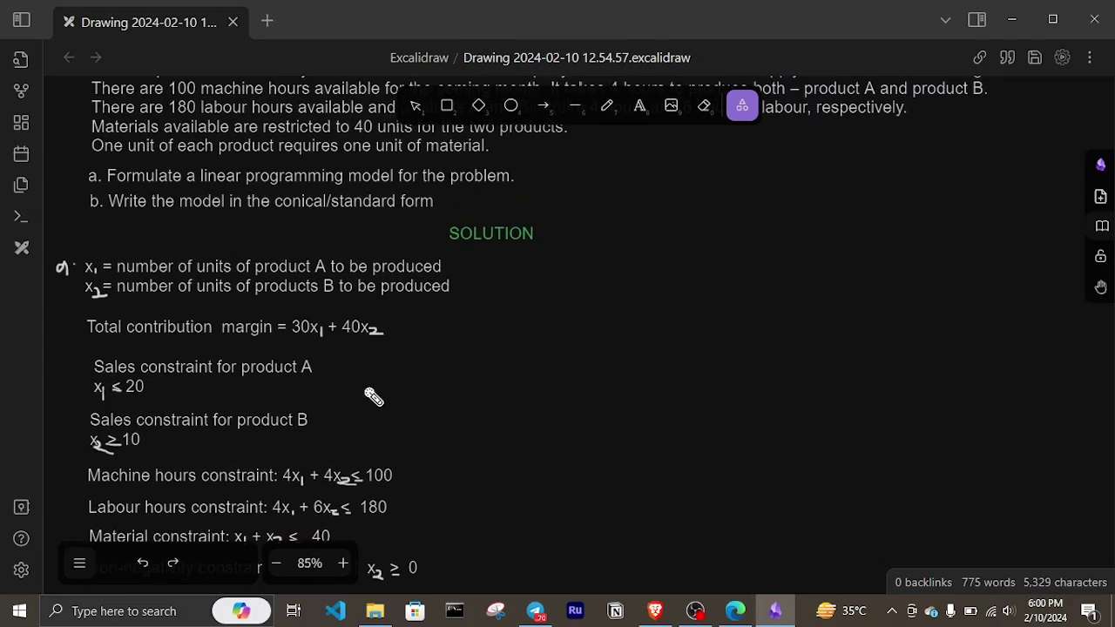
pyautogui.moveTo(100, 230); pyautogui.dragTo(497, 235)
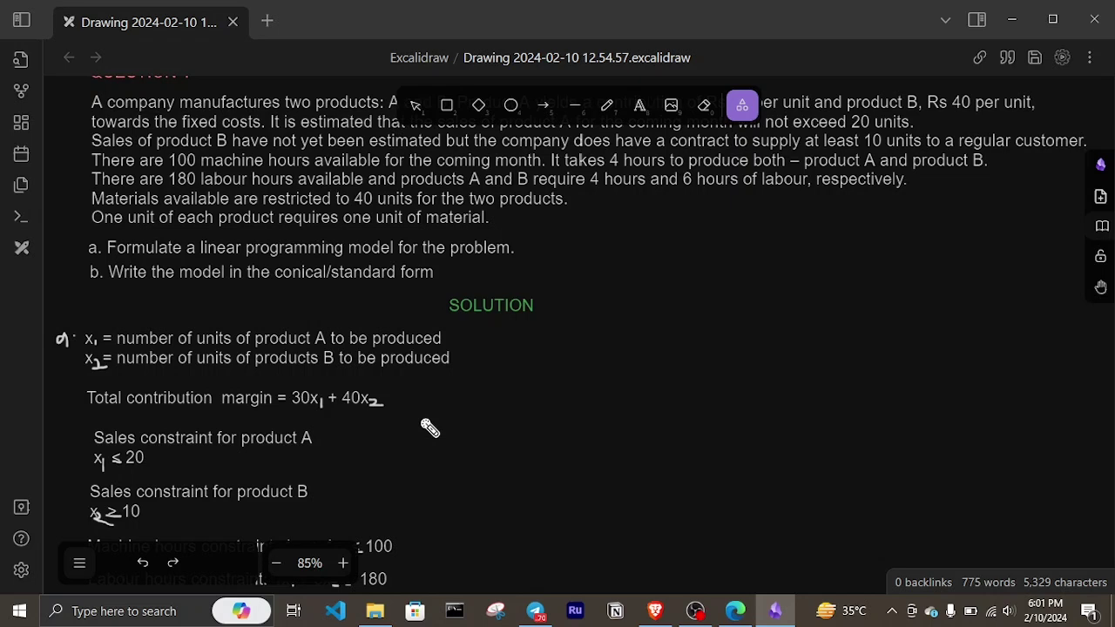
# Step: Loop around the non-negativity constraint, then underline the question's one-unit material requirement
pyautogui.scroll(-5, 429, 426)
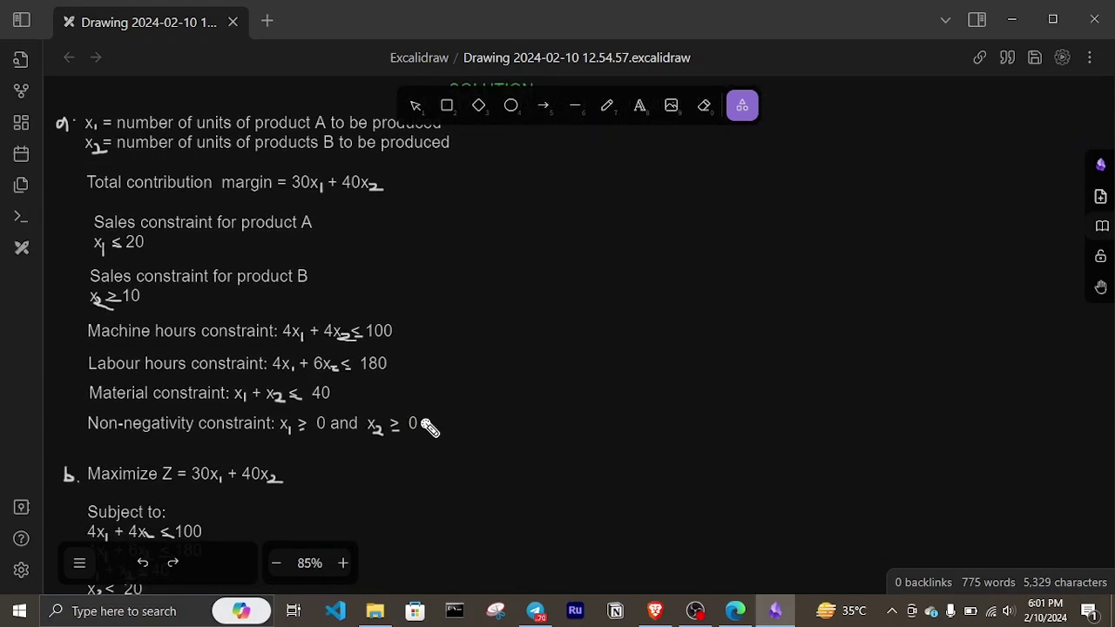
pyautogui.moveTo(278, 440)
pyautogui.mouseDown()
pyautogui.moveTo(399, 452)
pyautogui.moveTo(448, 425)
pyautogui.moveTo(378, 393)
pyautogui.moveTo(300, 395)
pyautogui.moveTo(272, 410)
pyautogui.moveTo(286, 449)
pyautogui.moveTo(408, 435)
pyautogui.moveTo(438, 418)
pyautogui.moveTo(284, 418)
pyautogui.moveTo(286, 439)
pyautogui.moveTo(433, 455)
pyautogui.mouseUp()
pyautogui.scroll(5, 433, 455)
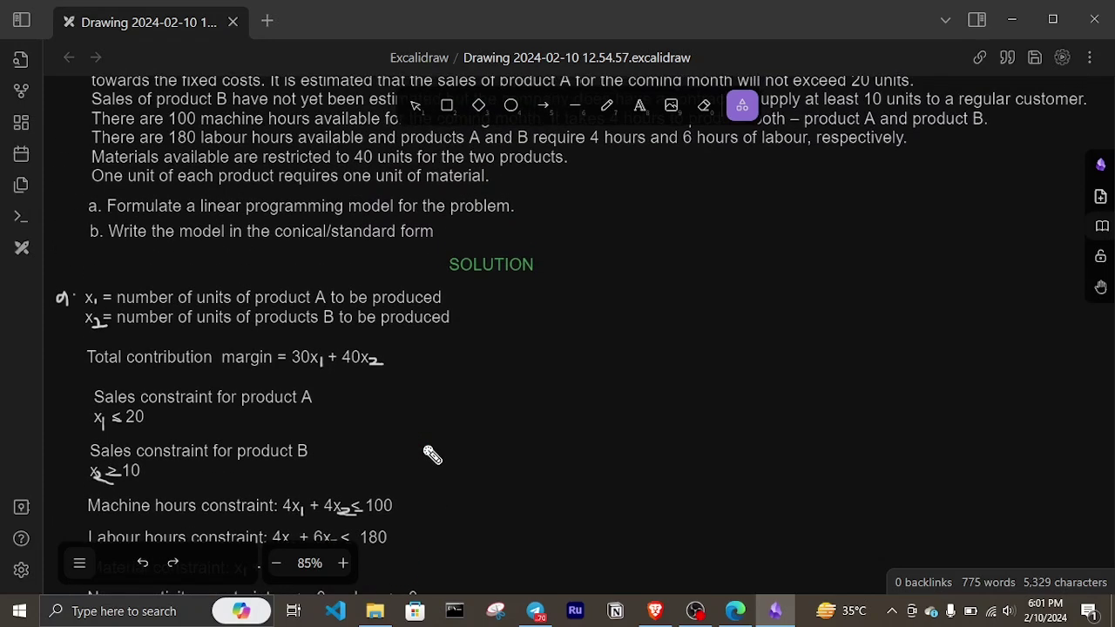
pyautogui.scroll(1, 432, 454)
pyautogui.moveTo(244, 237); pyautogui.dragTo(491, 246)
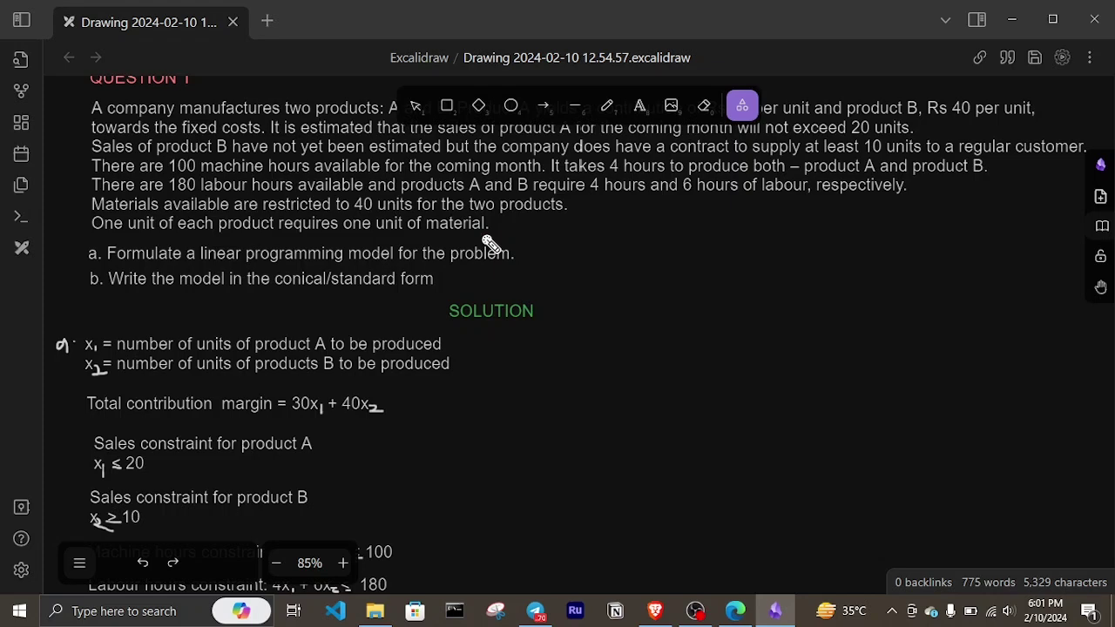
# Step: Underline x1 ≥ 0 and x2 ≥ 0 twice with the laser
pyautogui.scroll(-5, 476, 390)
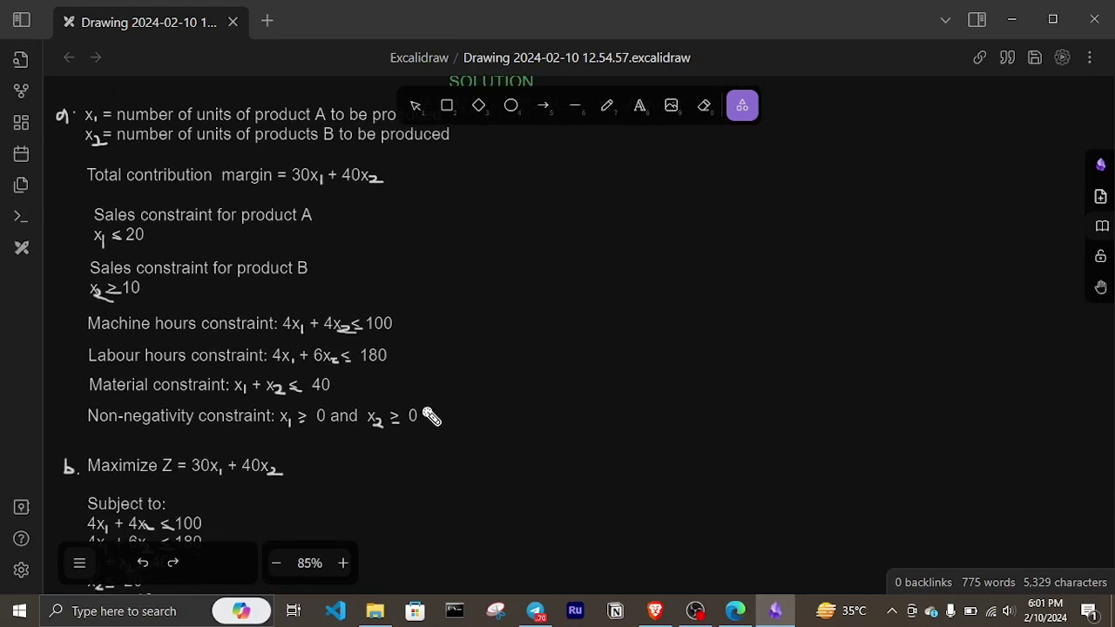
pyautogui.moveTo(287, 438); pyautogui.dragTo(432, 442)
pyautogui.moveTo(299, 433); pyautogui.dragTo(418, 443)
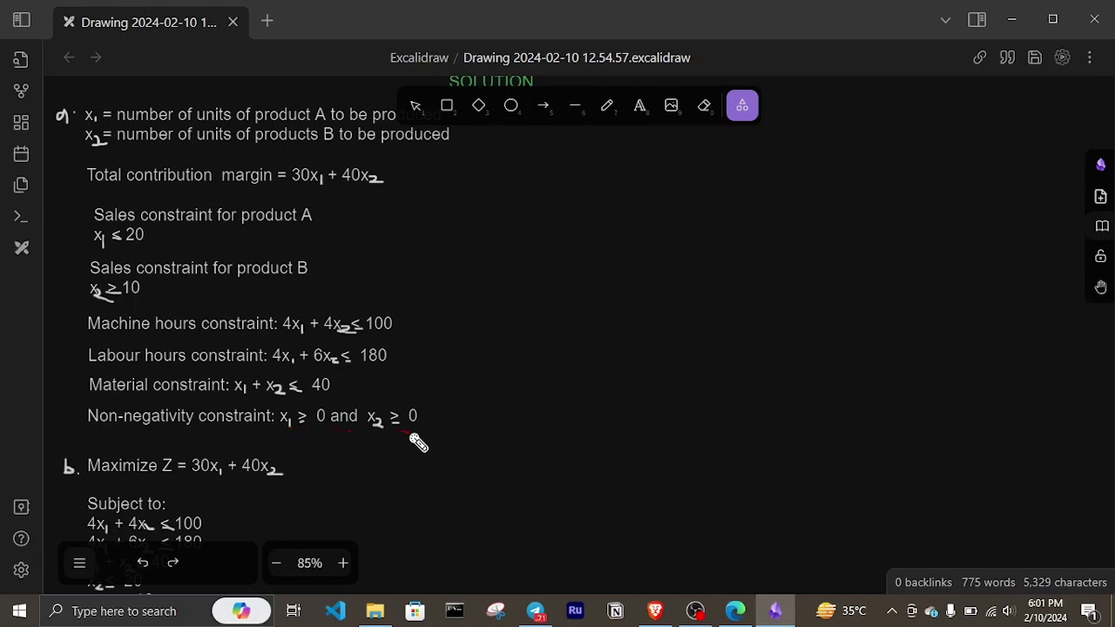